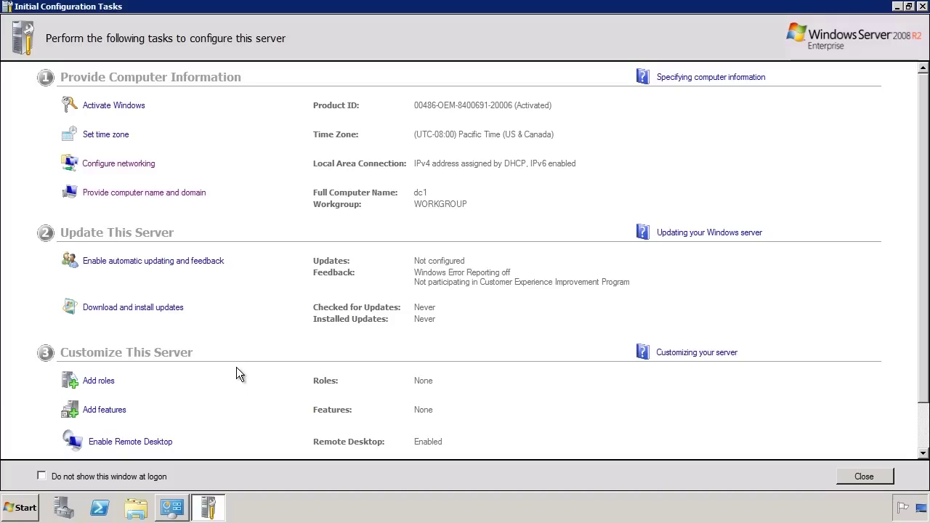
Step: Open the IPv4 properties of the Local Area Connection
left_click(118, 164)
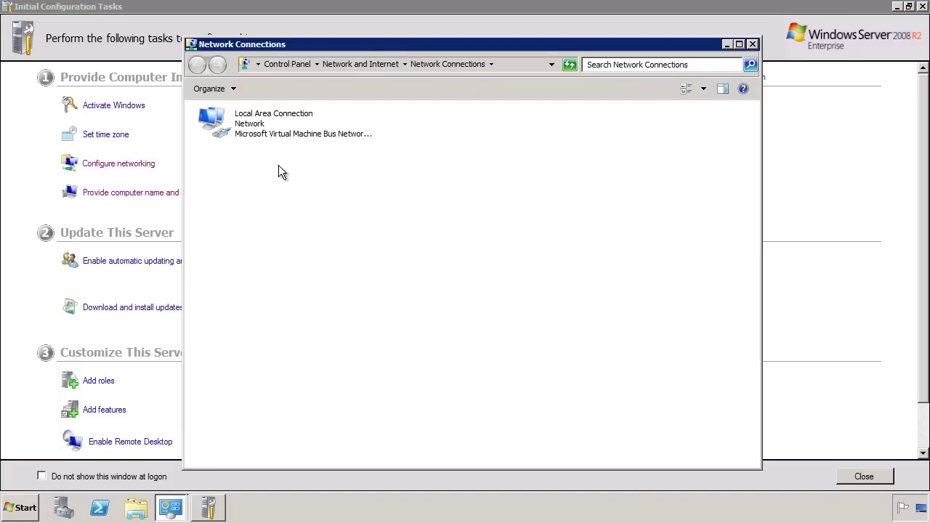
right_click(253, 128)
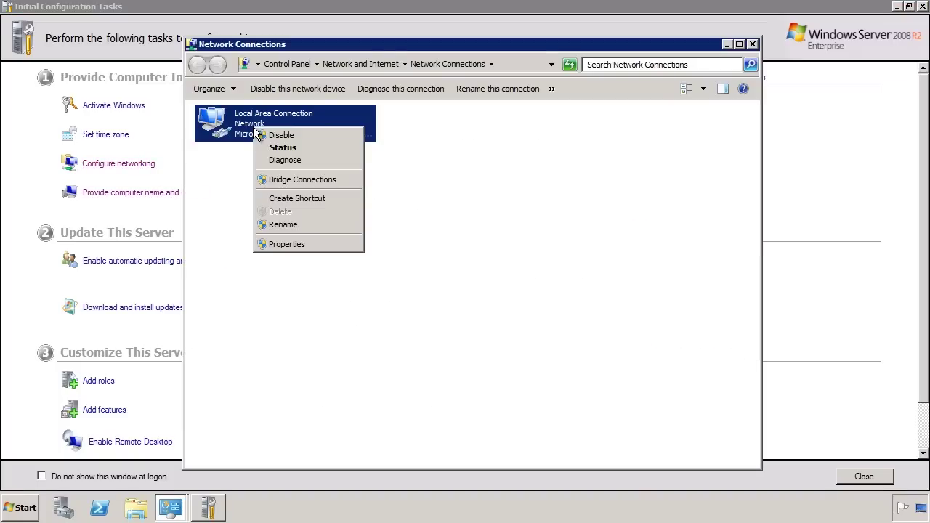
left_click(337, 243)
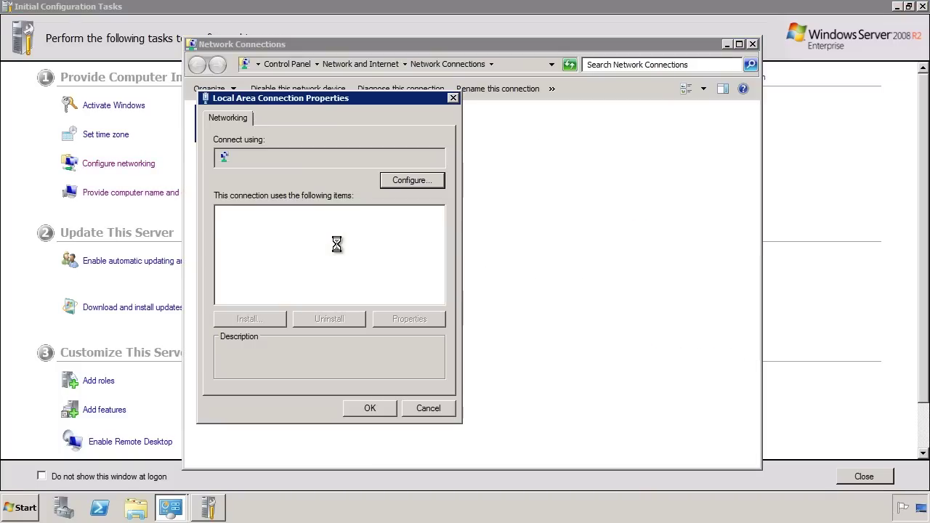
left_click(256, 262)
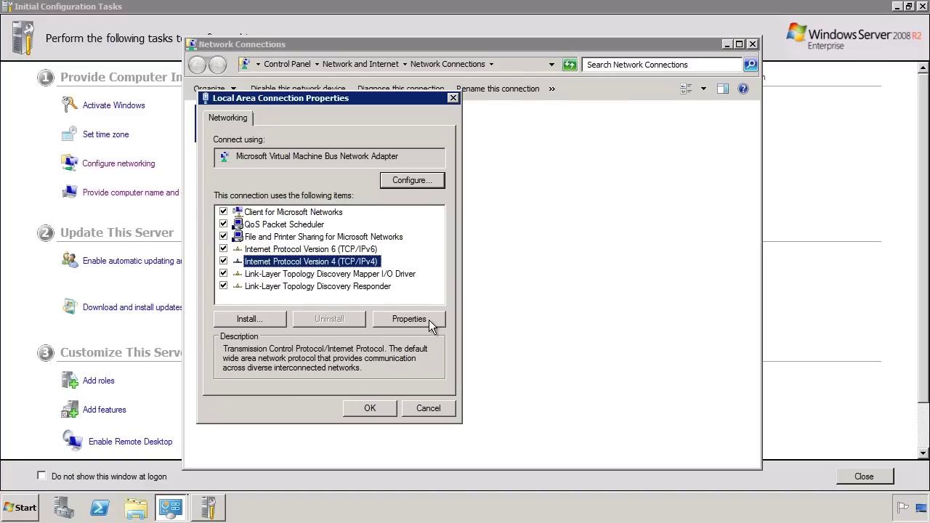
left_click(409, 320)
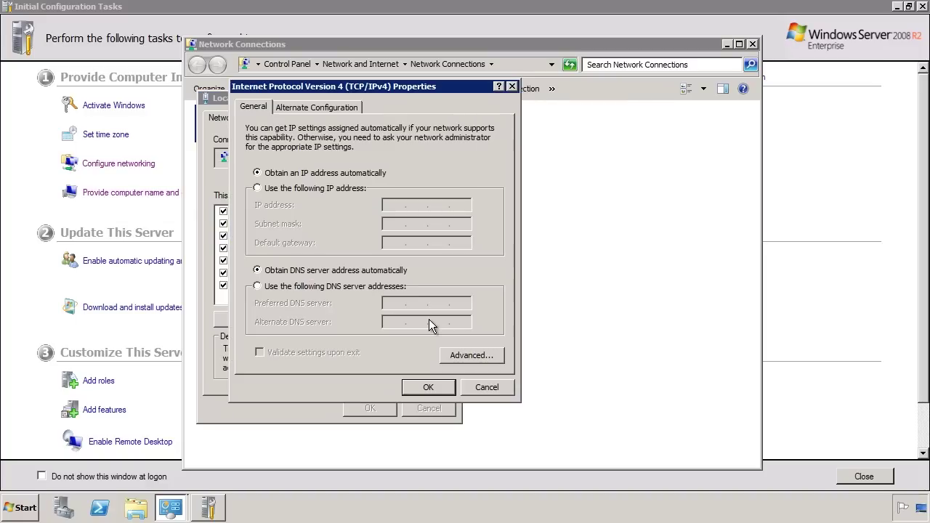
Step: Assign static IP 192.168.0.14, mask 255.255.255.0, gateway 192.168.0.1 and DNS 127.0.0.1
left_click(278, 186)
left_click(392, 205)
type("192 . 168 . 0 ")
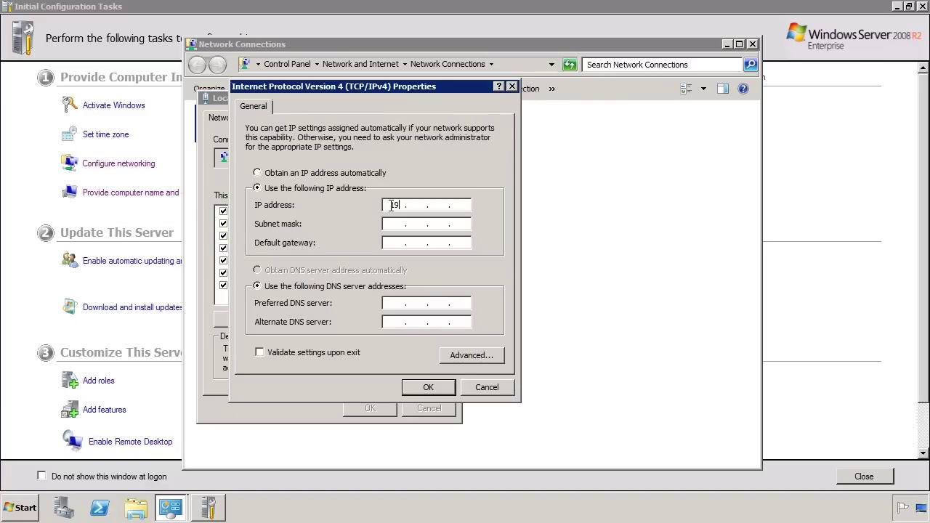
type(". 14")
key("Tab")
key("Tab")
type("192 . 168 . 0 . 1")
key("Tab")
key("Tab")
type("127 . 0 . 0 . 1")
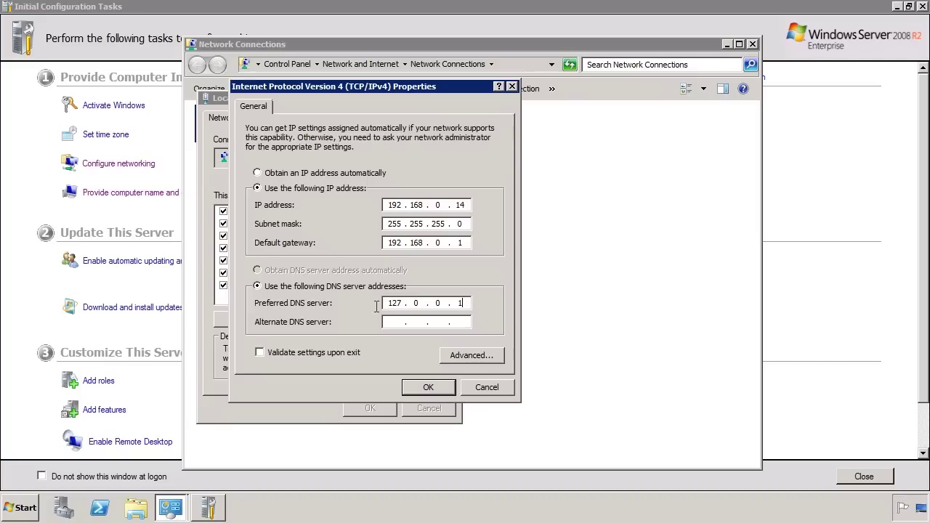
left_click(428, 385)
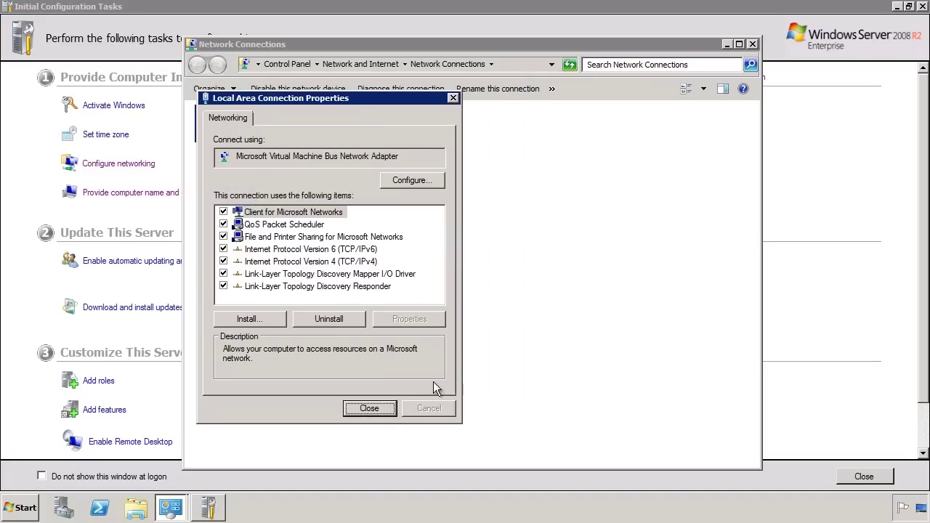
Step: Check that the computer is named dc1 in WORKGROUP, leaving the name unchanged
left_click(754, 43)
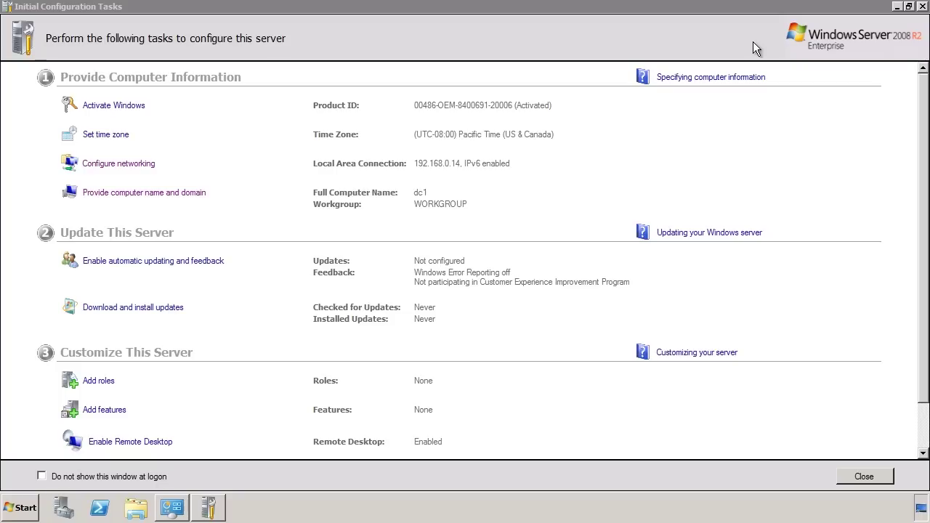
left_click(85, 196)
left_click(540, 255)
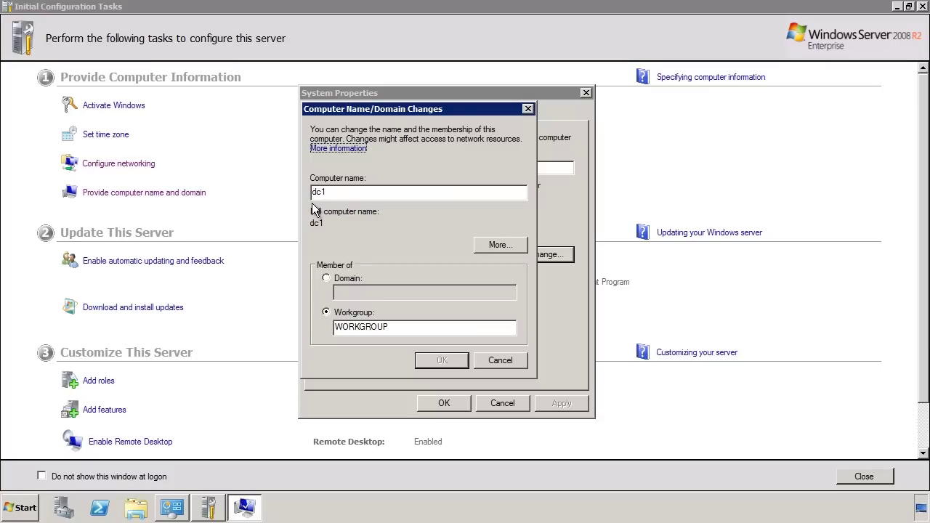
left_click(497, 362)
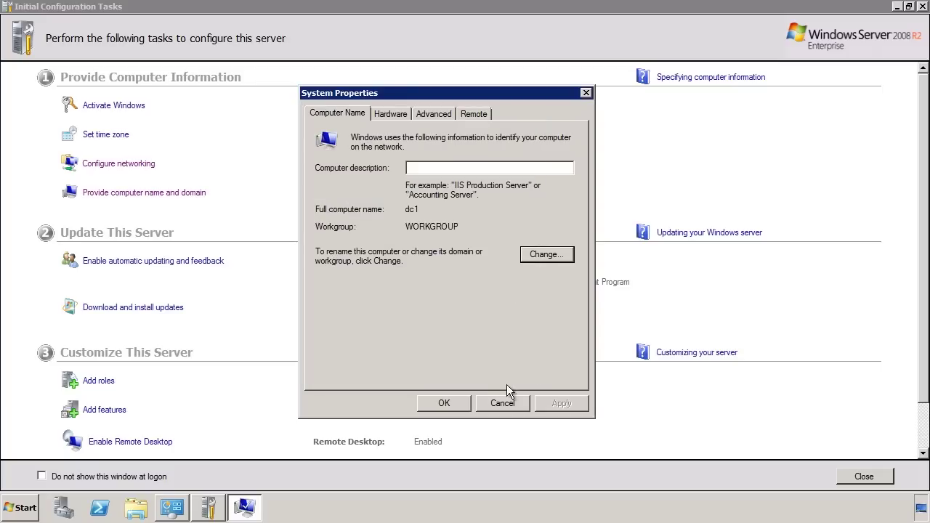
left_click(510, 397)
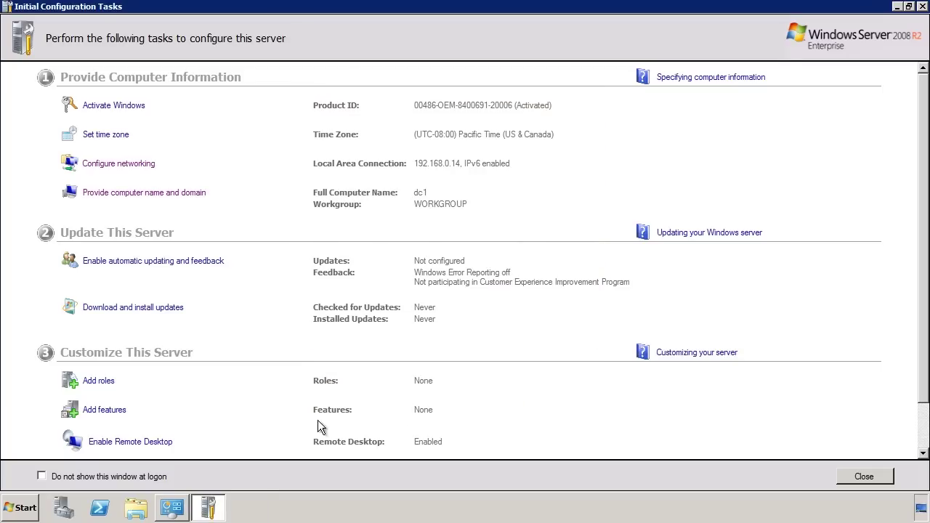
left_click(87, 388)
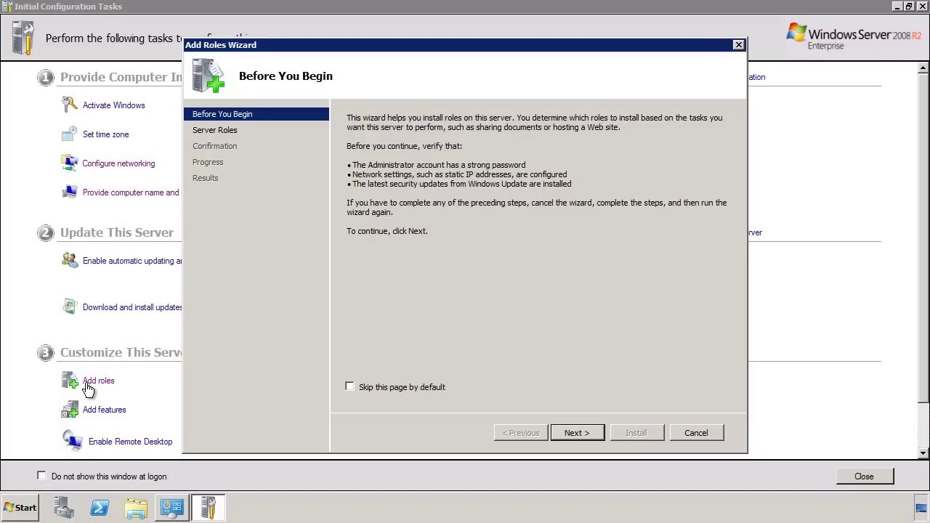
left_click(588, 432)
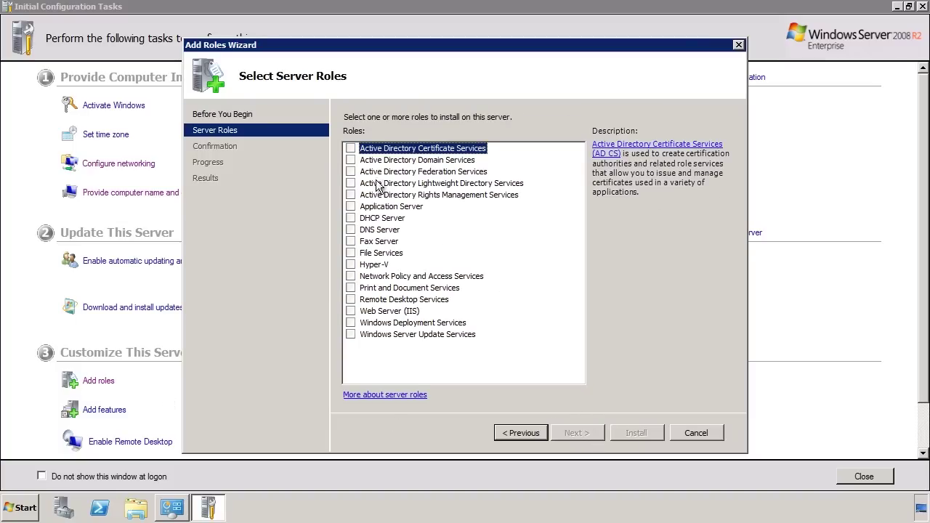
left_click(352, 161)
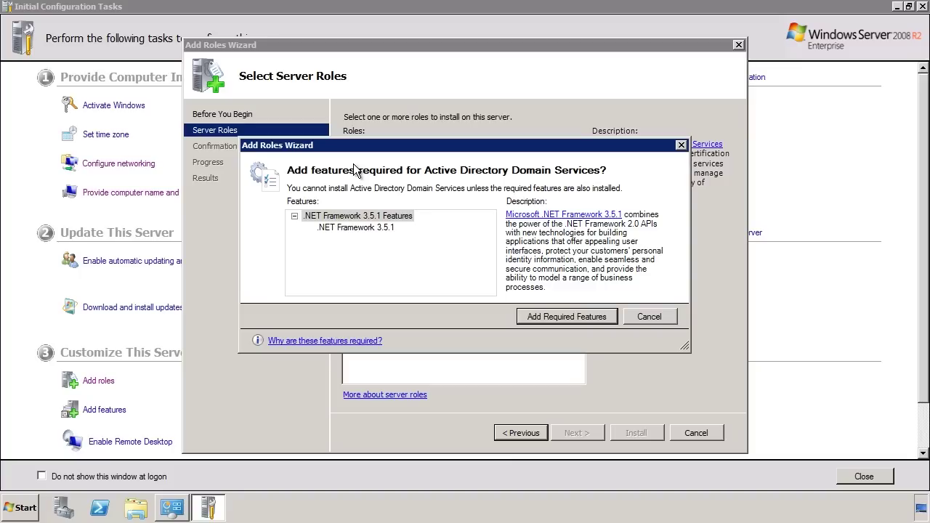
left_click(571, 316)
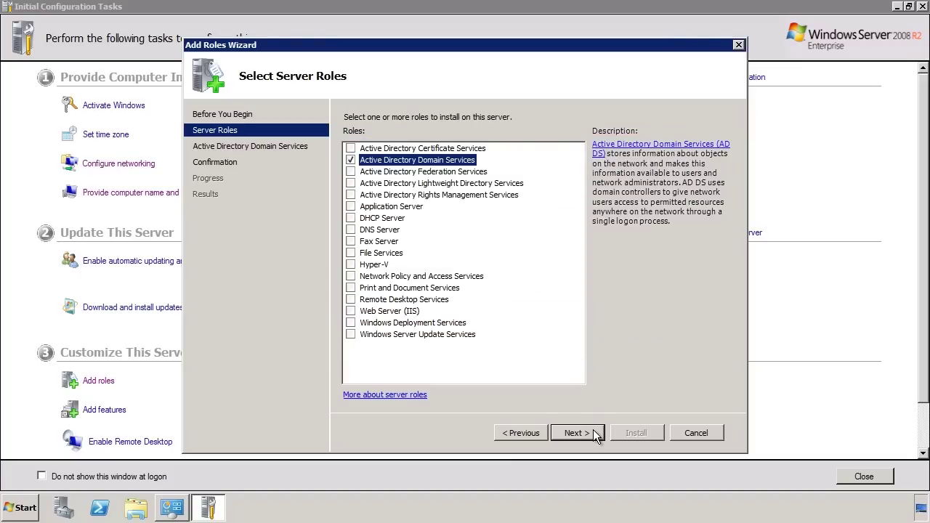
left_click(593, 433)
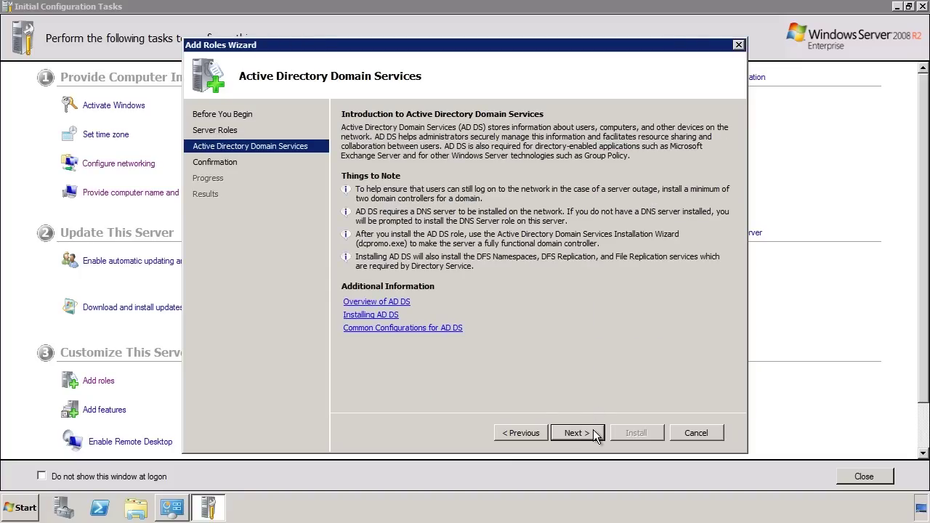
left_click(577, 433)
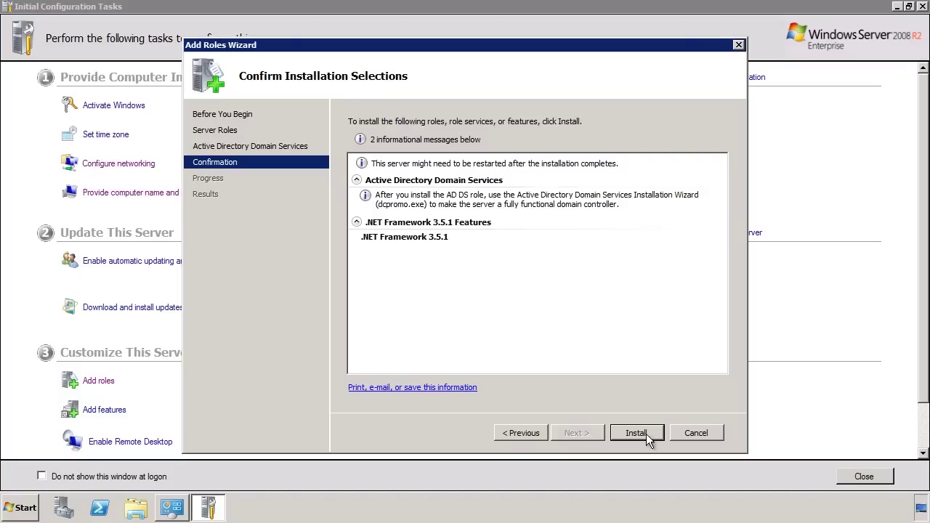
left_click(699, 433)
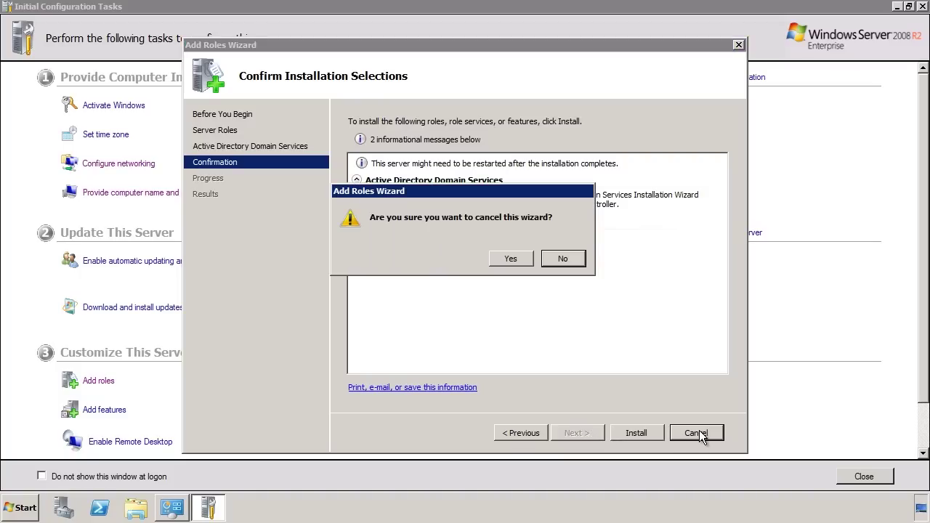
left_click(514, 260)
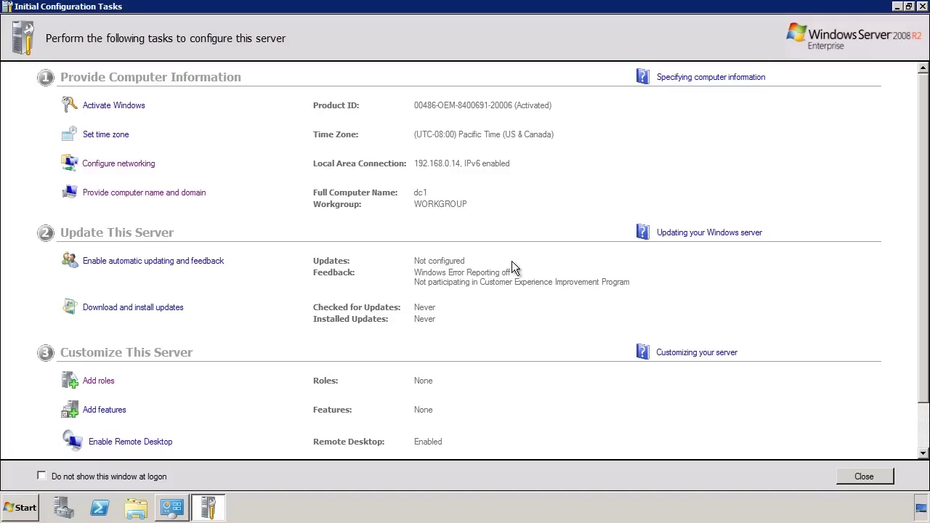
Step: Run dcpromo from an administrator Command Prompt to launch the AD DS Installation Wizard
left_click(21, 508)
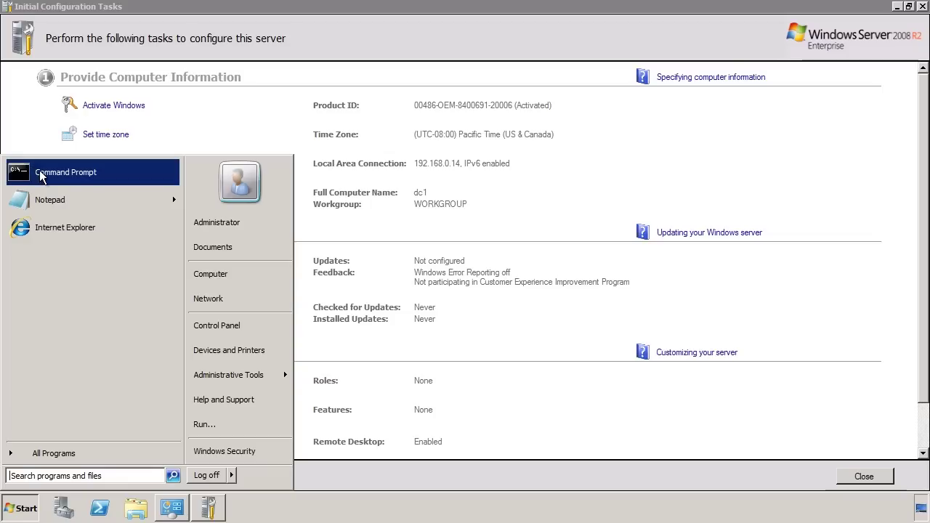
left_click(118, 176)
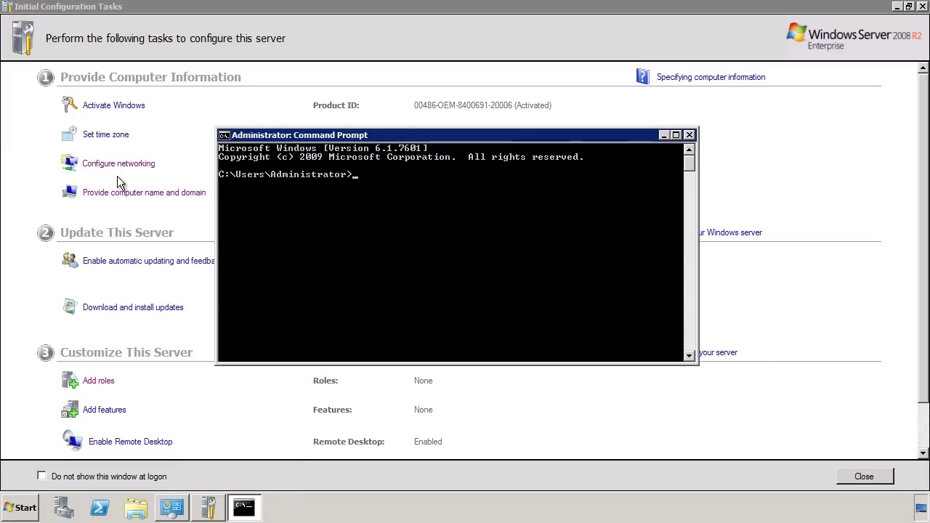
type("dcpromo")
key("Return")
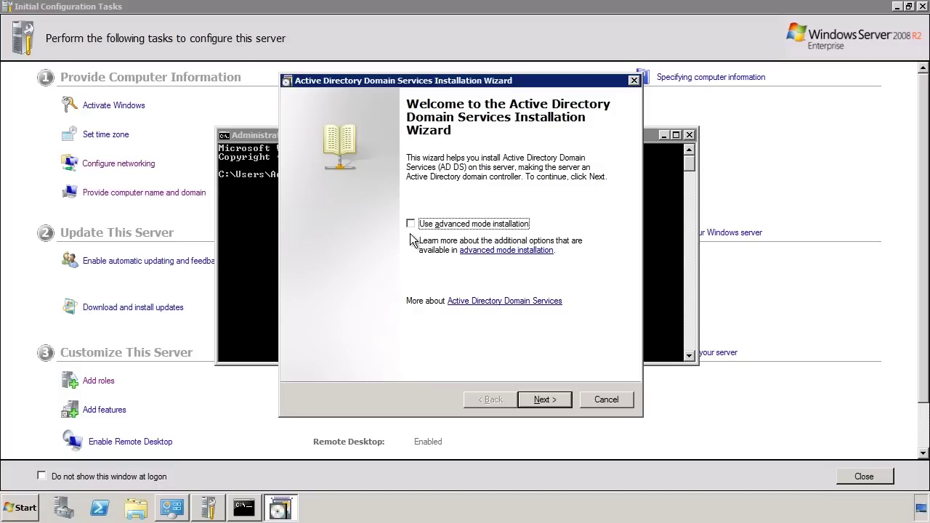
Step: Continue past the Welcome and Operating System Compatibility pages of the AD DS wizard
left_click(545, 400)
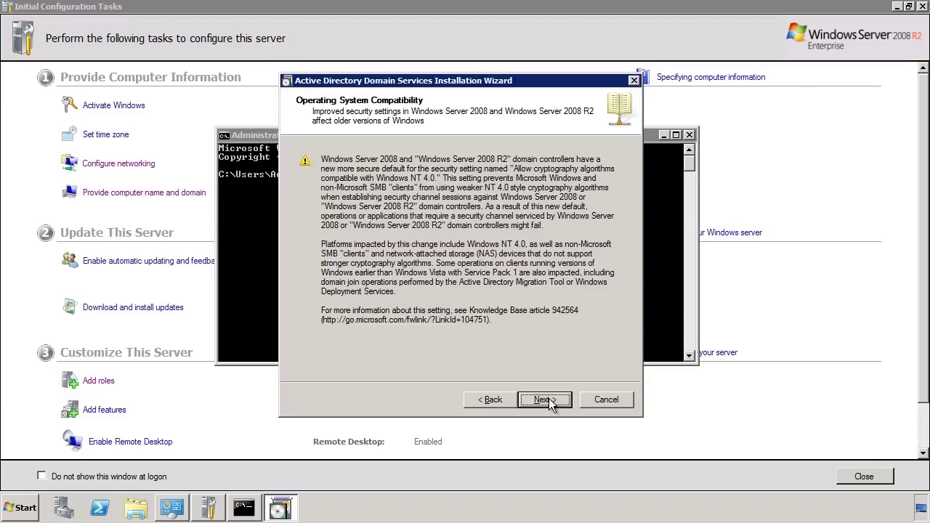
left_click(545, 400)
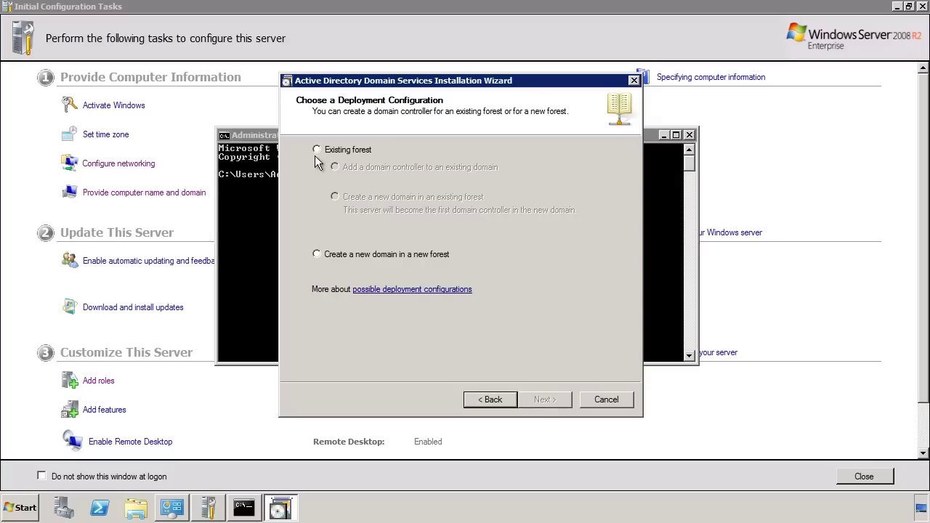
Step: Choose a new domain in a new forest and enter ITFreeTraining.local as the root FQDN
left_click(321, 256)
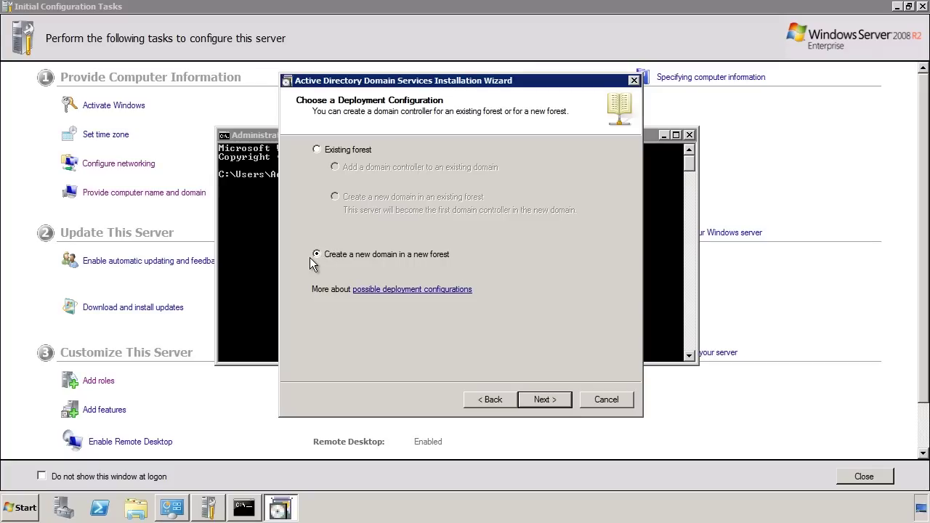
left_click(564, 397)
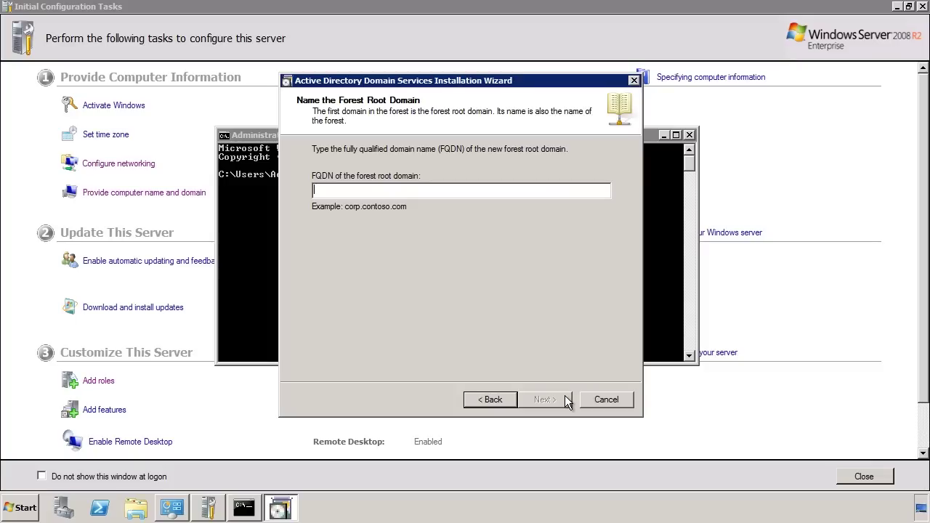
type("ITFreeTr")
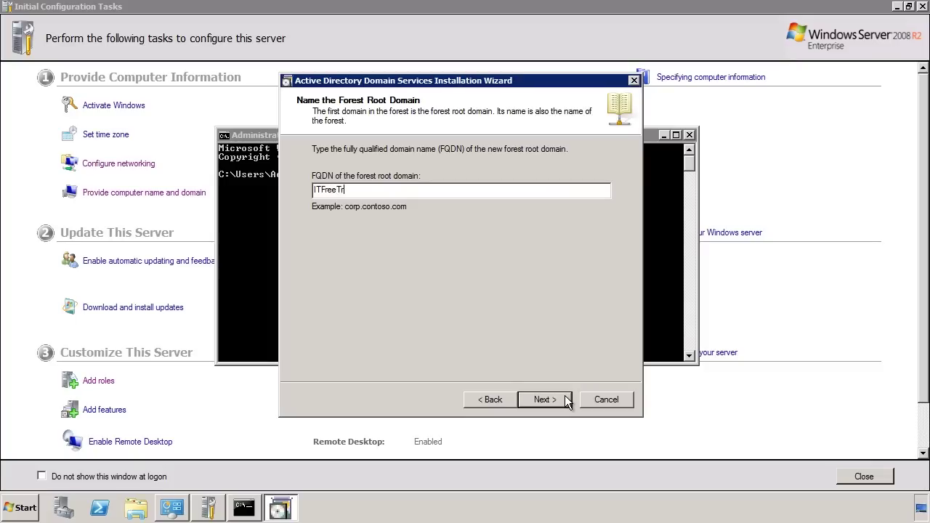
type("aining.local")
Step: Submit the root domain name and leave the forest functional level at Windows Server 2003
left_click(566, 400)
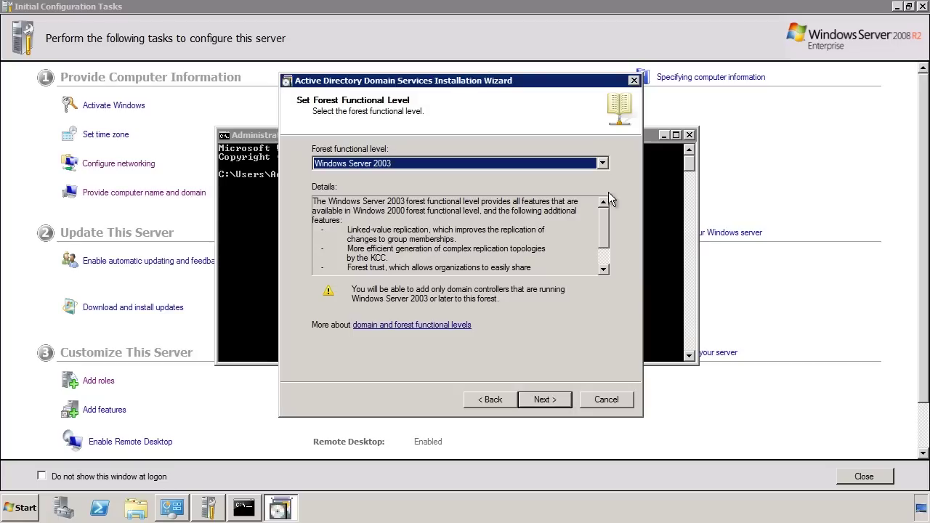
left_click(603, 165)
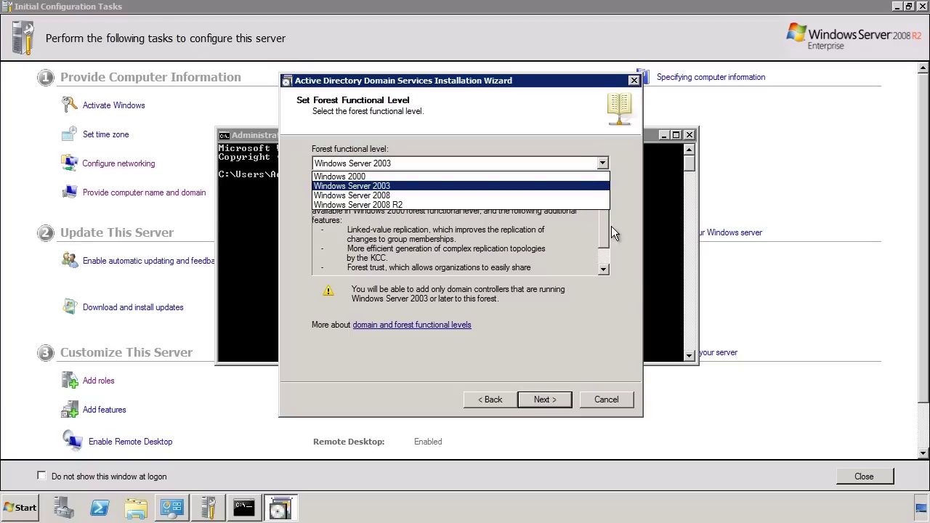
left_click(565, 402)
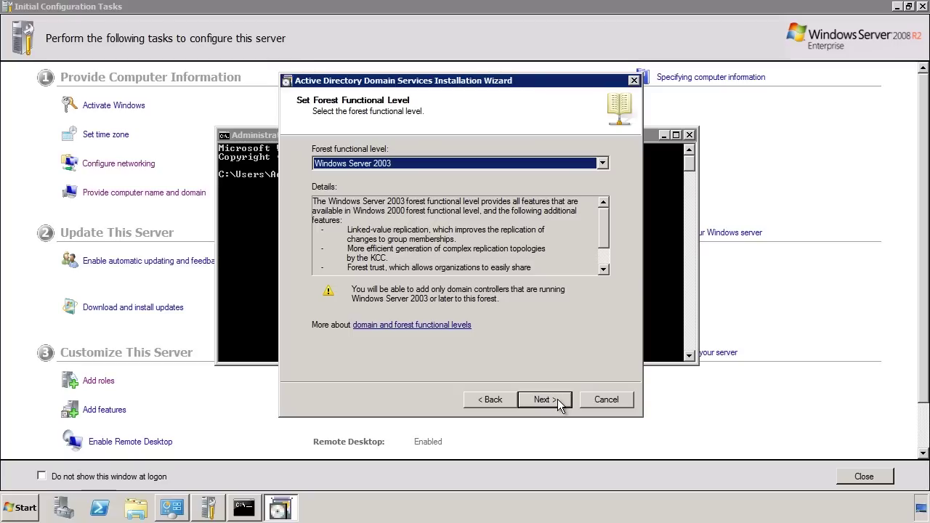
left_click(557, 399)
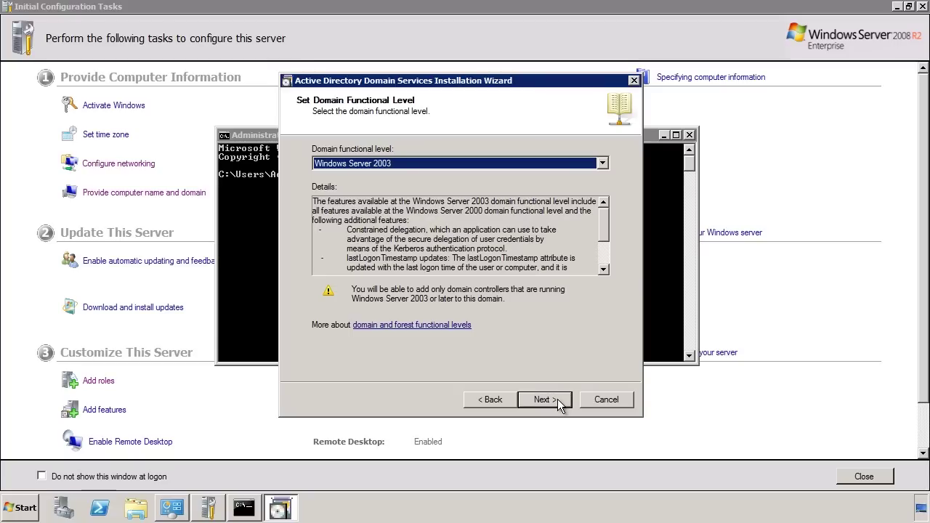
Step: Leave the domain functional level at Windows Server 2003 and continue to additional options
left_click(602, 163)
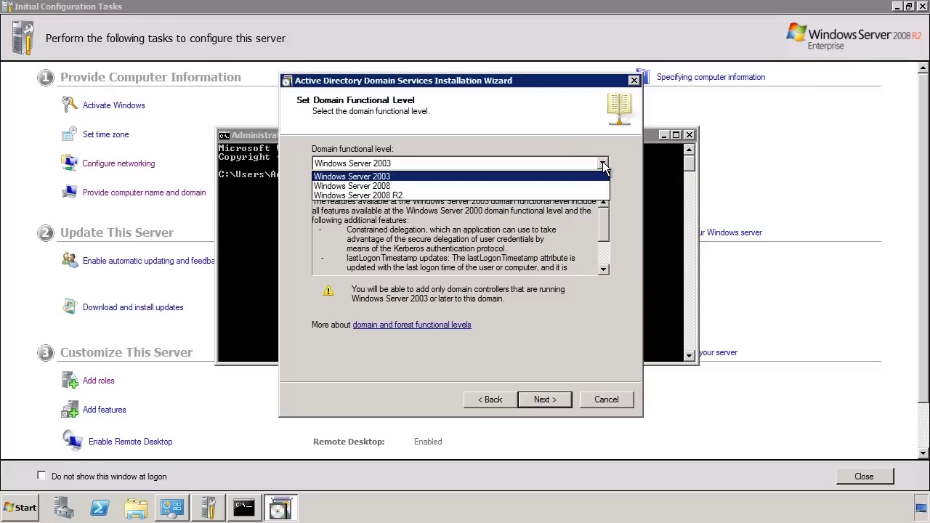
left_click(603, 163)
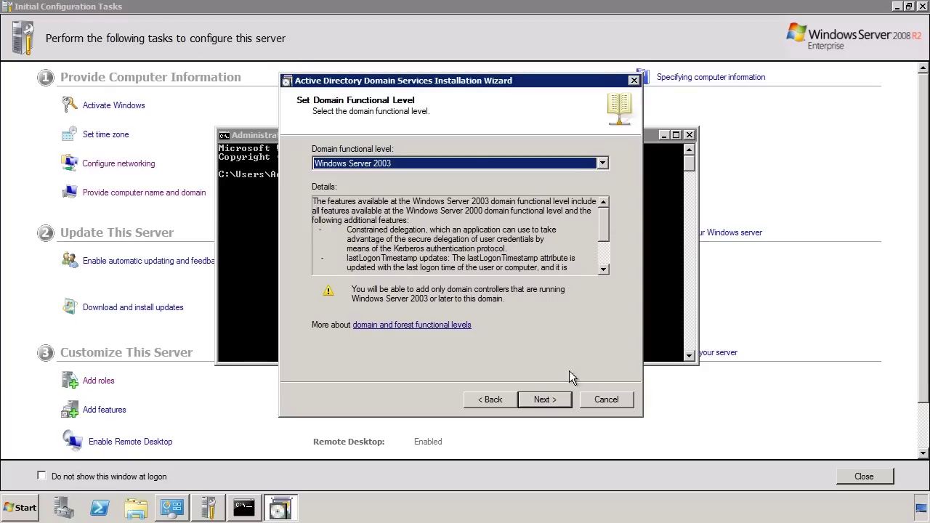
left_click(561, 399)
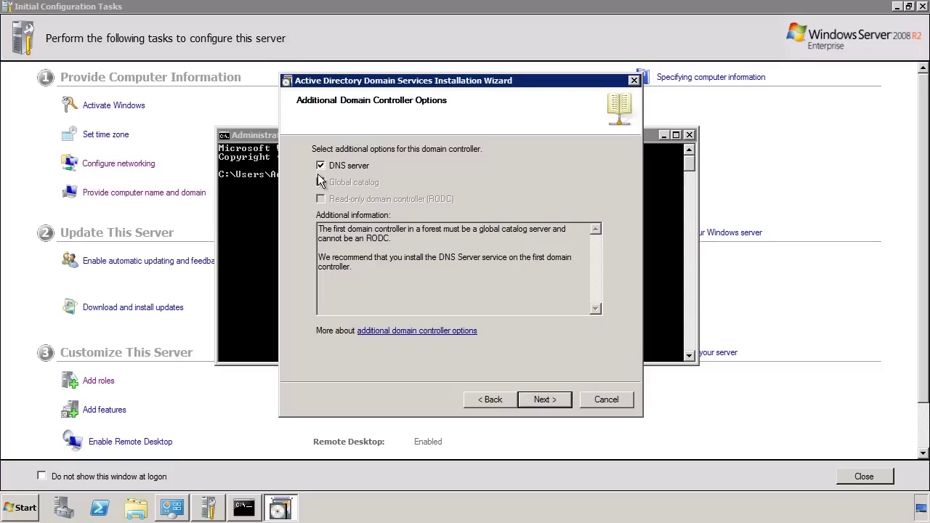
Step: Proceed with the DNS server option checked on Additional Domain Controller Options
left_click(546, 400)
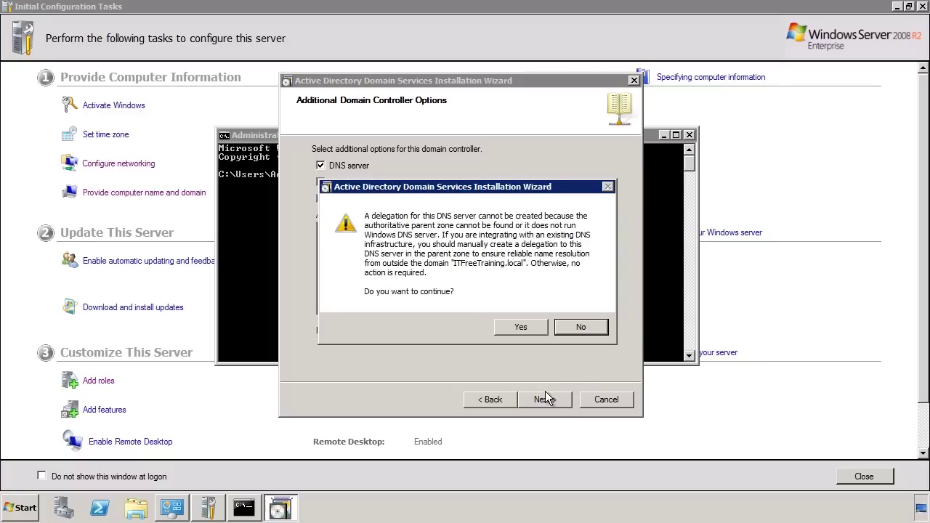
Step: Answer Yes to continue despite the missing DNS delegation for ITFreeTraining.local
left_click(537, 330)
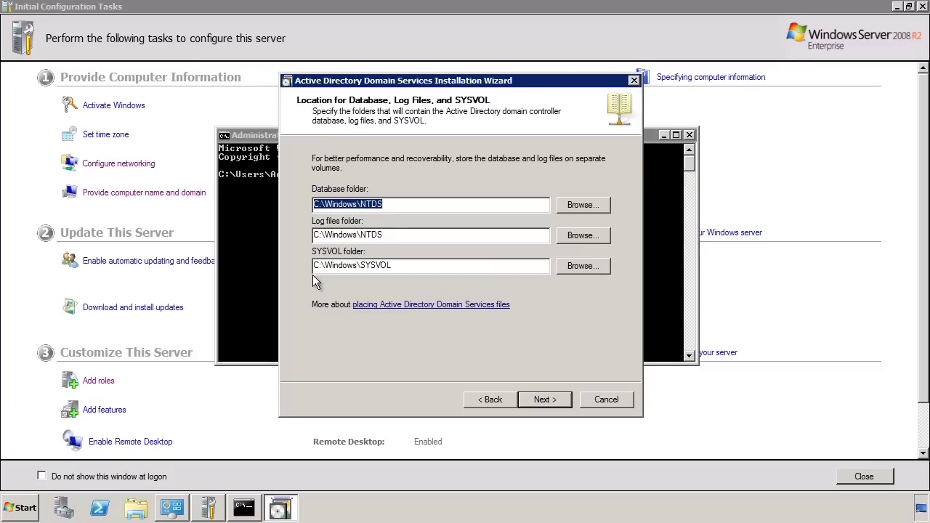
Step: Accept the default NTDS and SYSVOL folders, then enter and confirm the DSRM administrator password
left_click(563, 400)
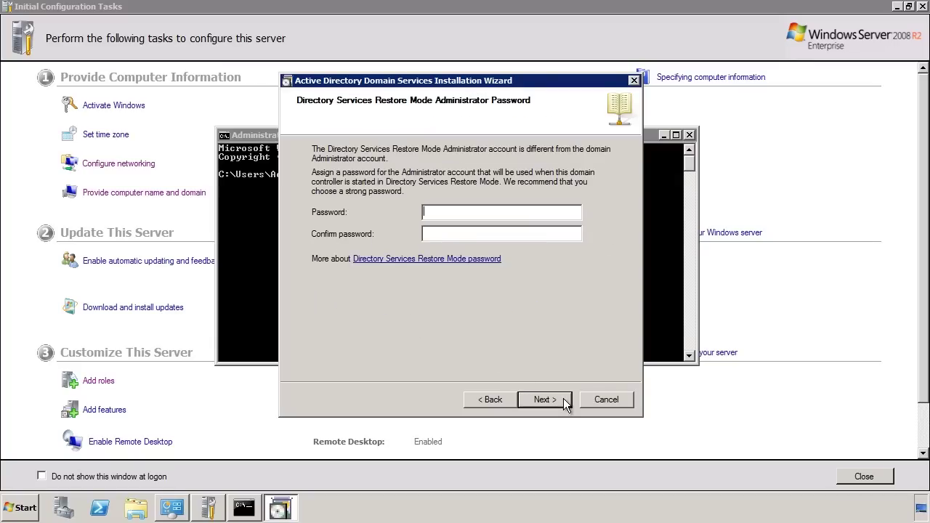
key("Tab")
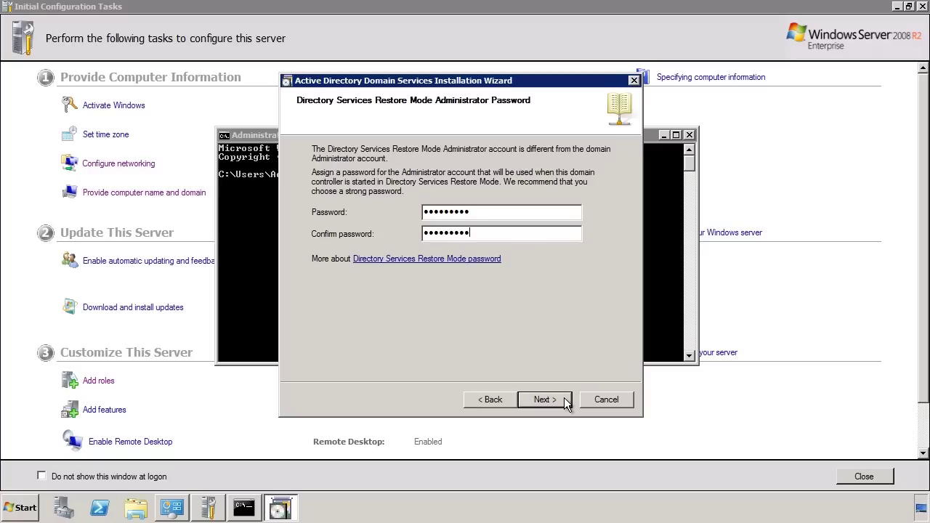
Step: Export the wizard's chosen settings as answer file dc1.txt in Documents from the Summary page
left_click(544, 399)
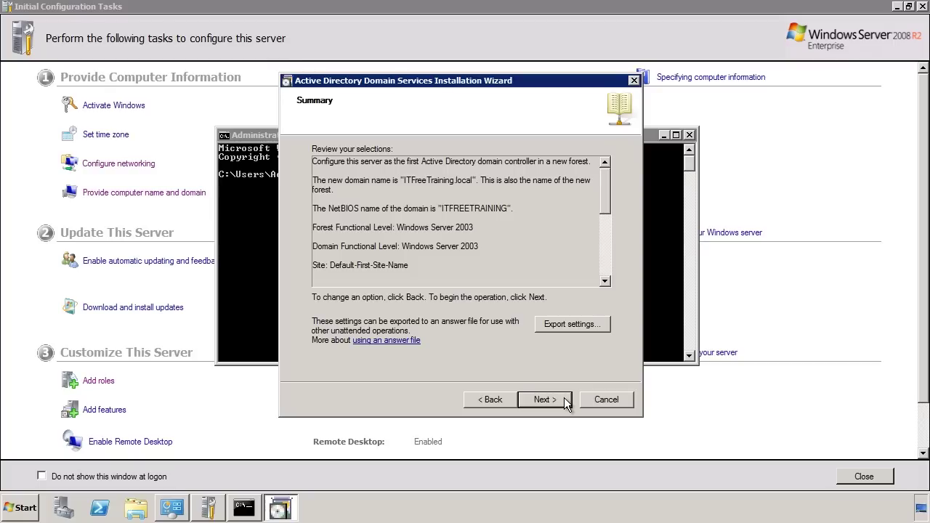
left_click(542, 330)
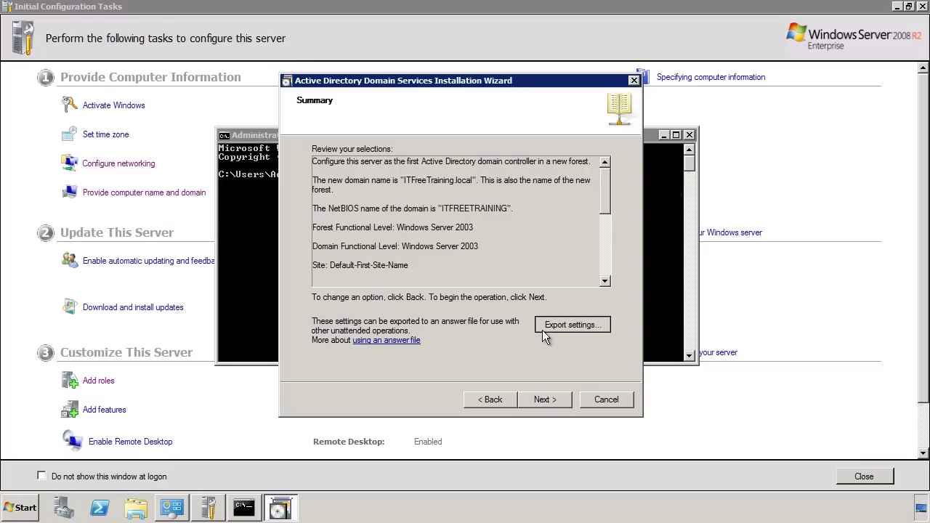
type("dc1")
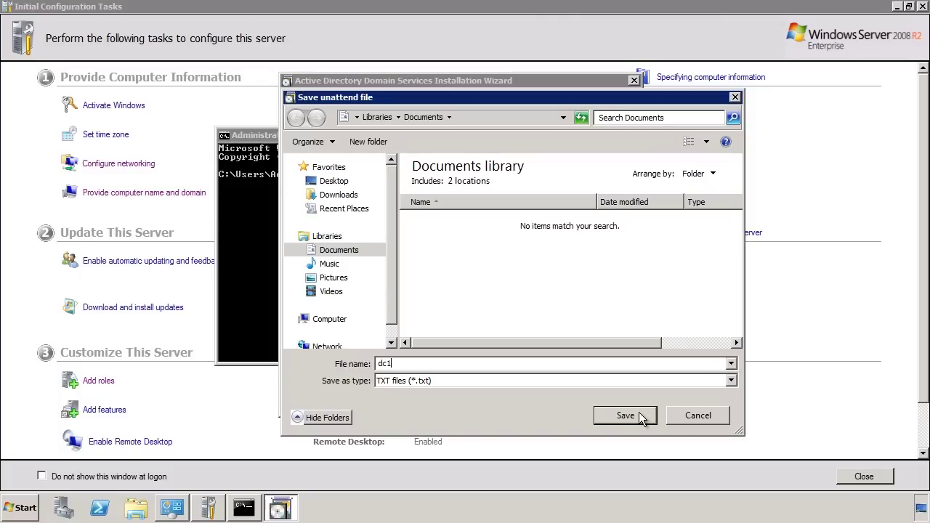
left_click(627, 415)
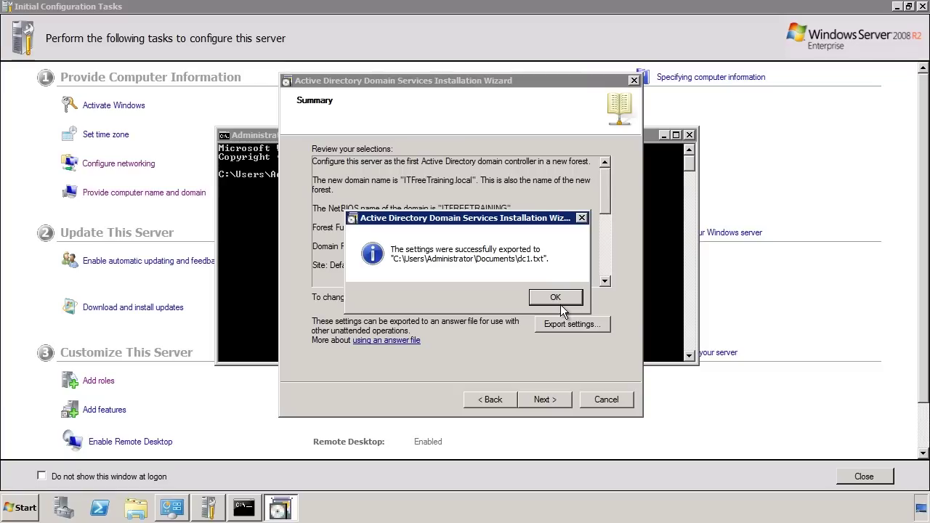
left_click(563, 300)
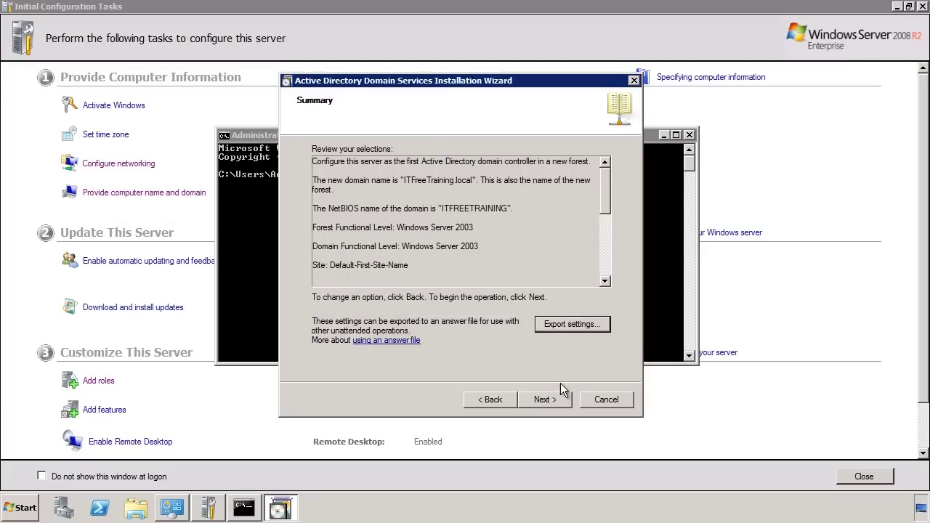
Step: Install Active Directory Domain Services for ITFreeTraining.local and finish the wizard
left_click(547, 399)
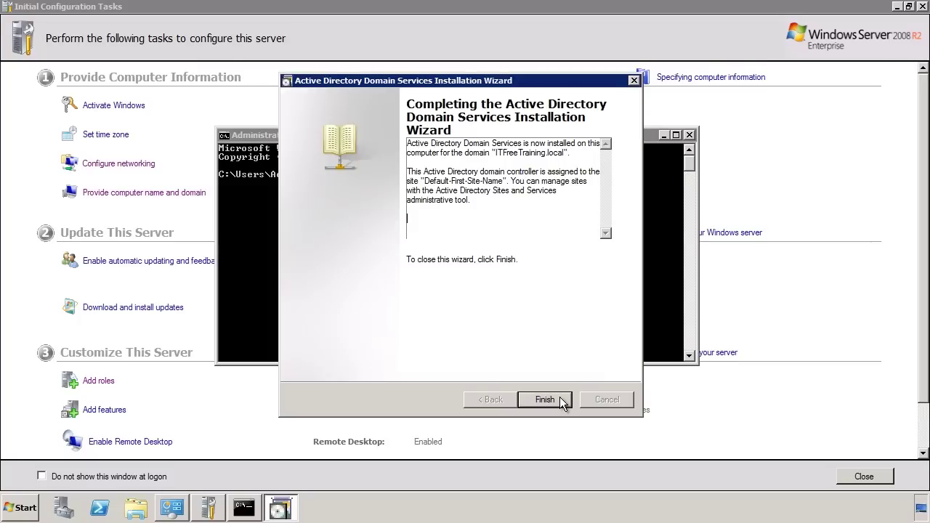
left_click(545, 399)
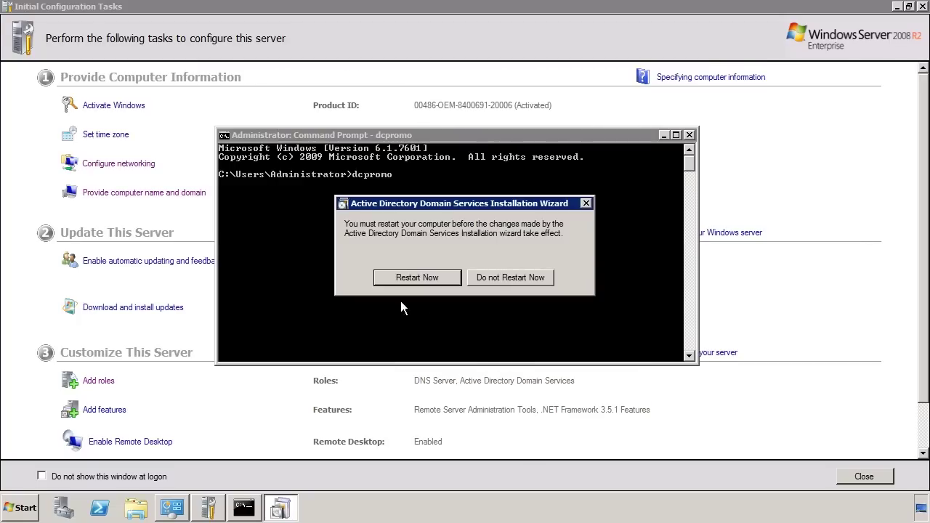
Step: Restart the server now so it returns as domain controller dc1.ITFreeTraining.local
left_click(386, 279)
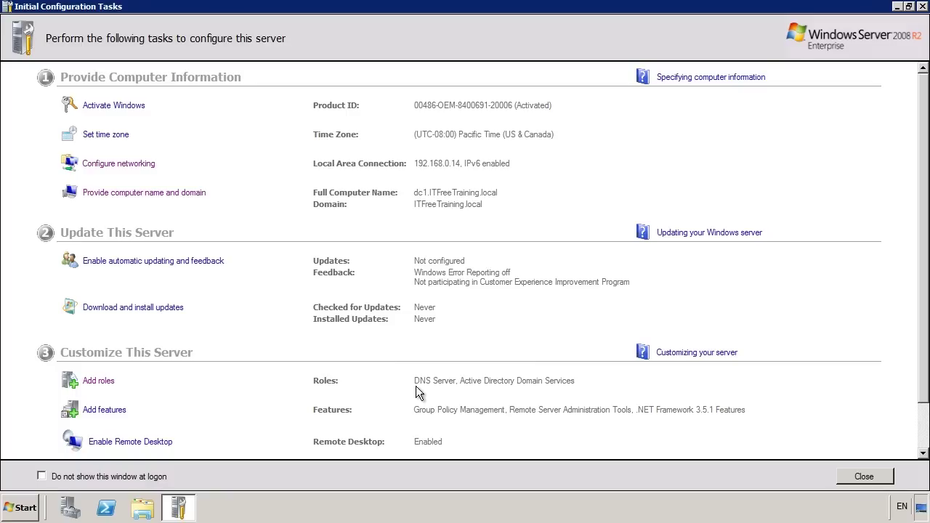
Step: Set Initial Configuration Tasks not to show at logon, then close it
left_click(41, 477)
left_click(858, 477)
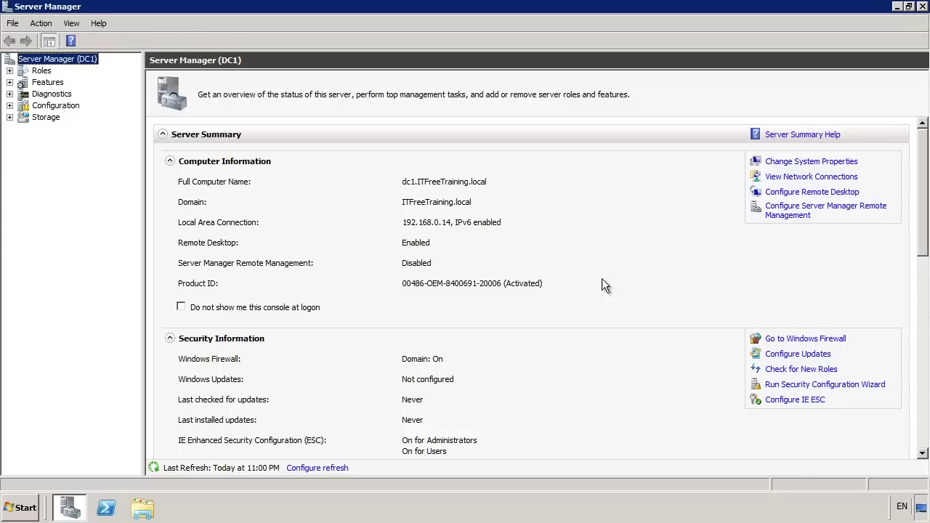
Step: Browse Roles > AD DS > Users and Computers > ITFreeTraining.local to its 18-object Users container
double_click(41, 70)
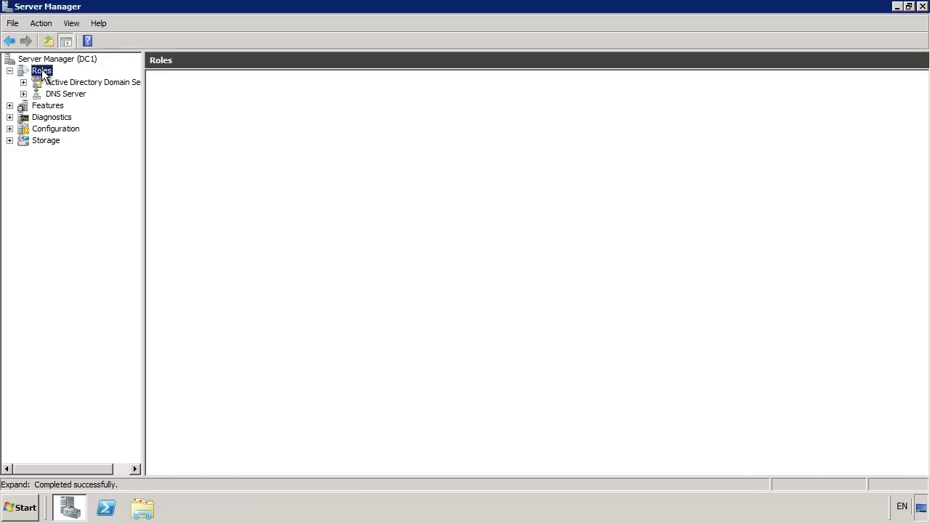
double_click(76, 85)
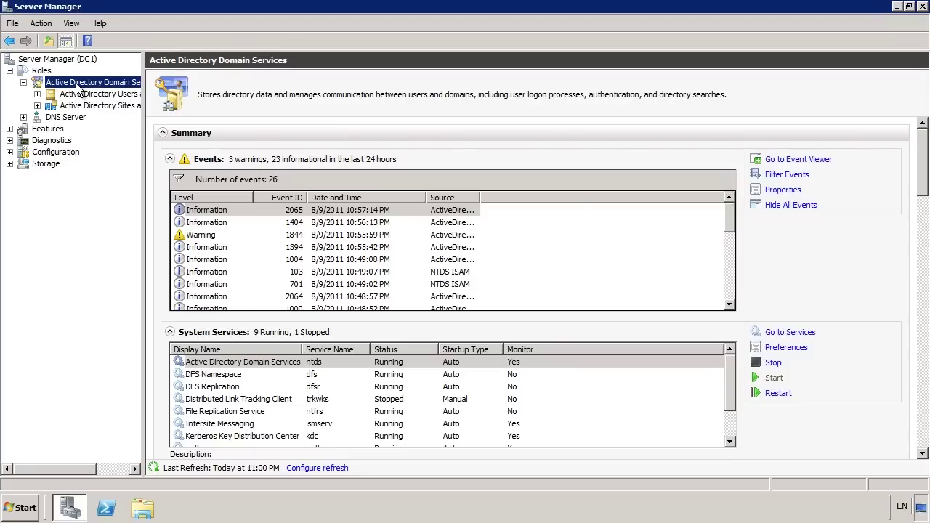
left_click(89, 95)
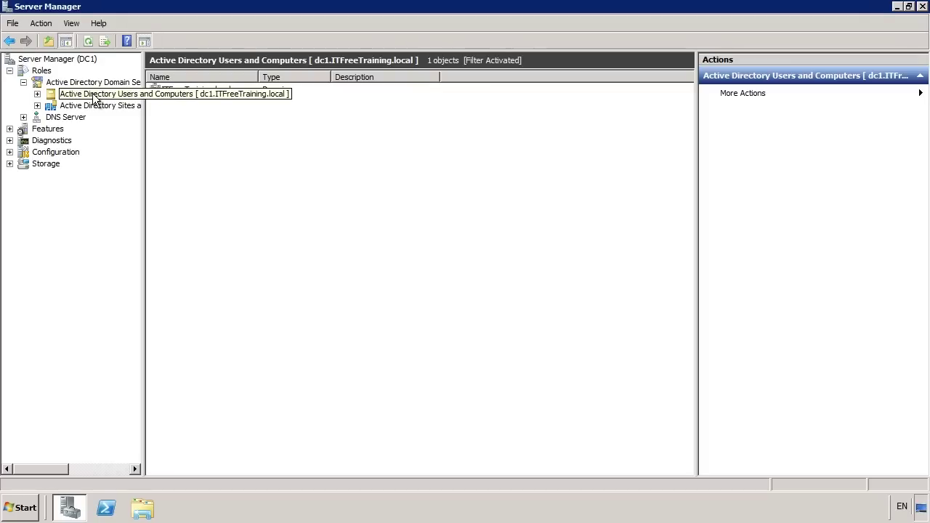
double_click(181, 90)
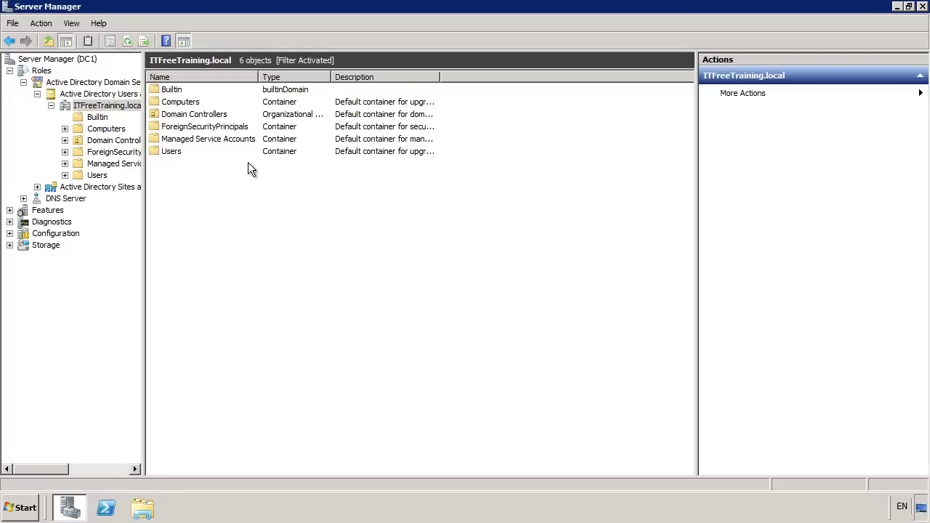
double_click(168, 152)
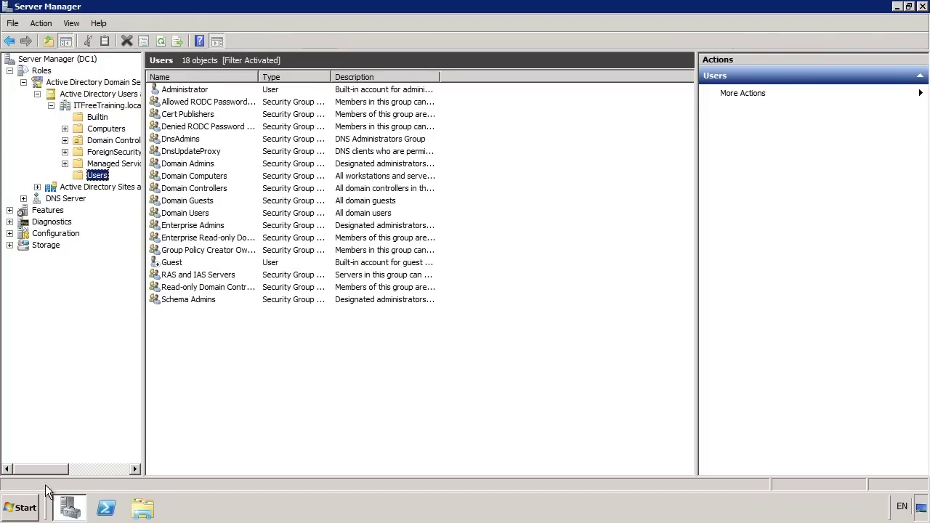
Step: Launch 'Edit local users and groups' from a Start menu search for 'local'
left_click(22, 506)
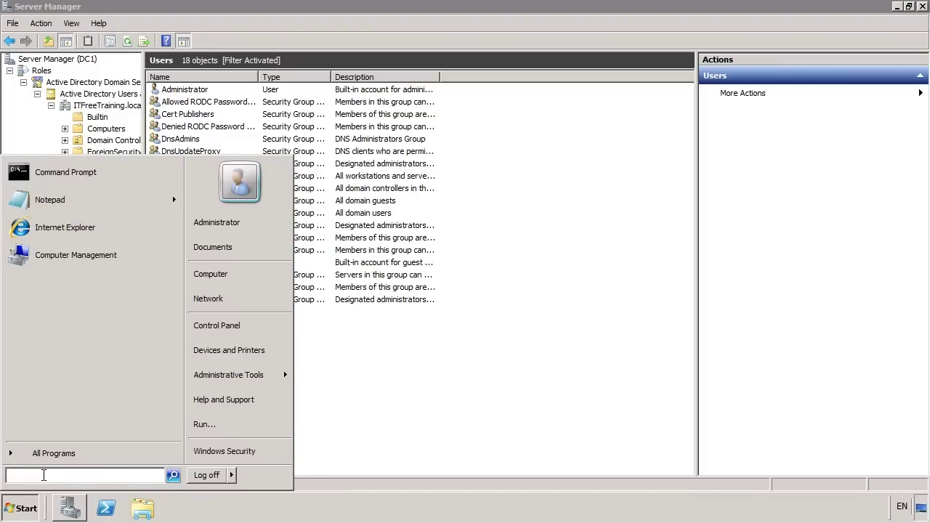
type("local")
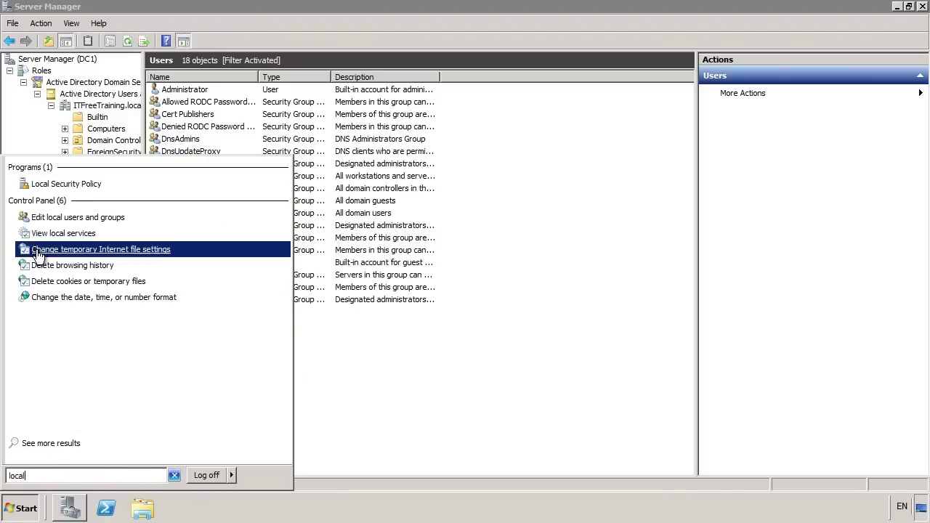
left_click(119, 223)
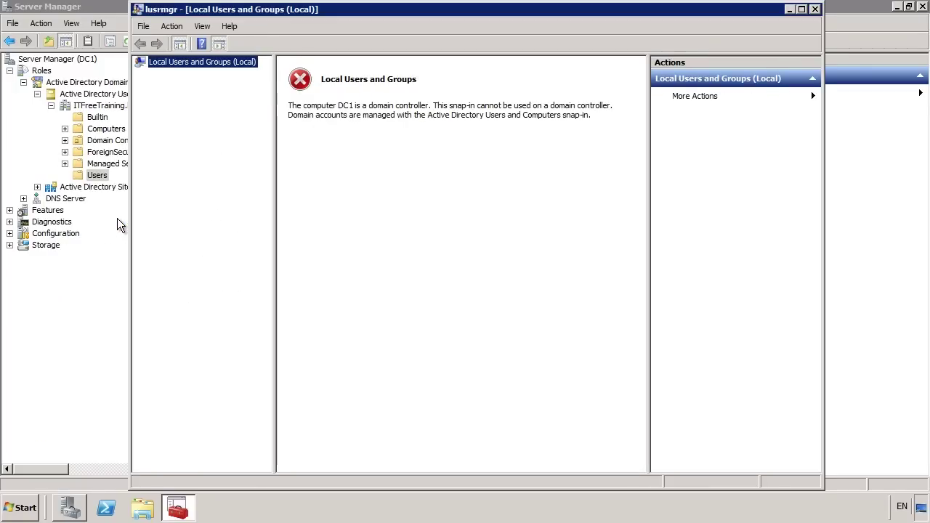
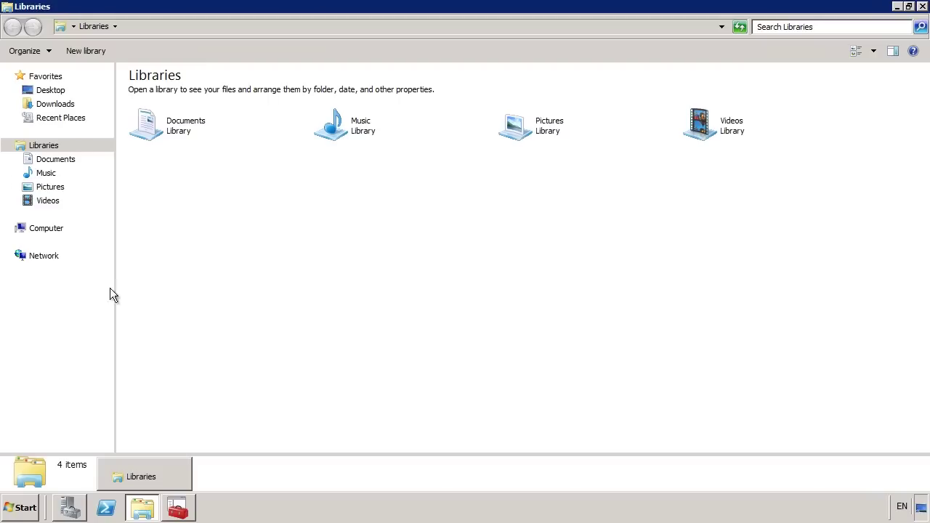
Step: Browse from Computer through Local Disk (C:) and Windows into the NTDS folder
left_click(51, 231)
double_click(179, 106)
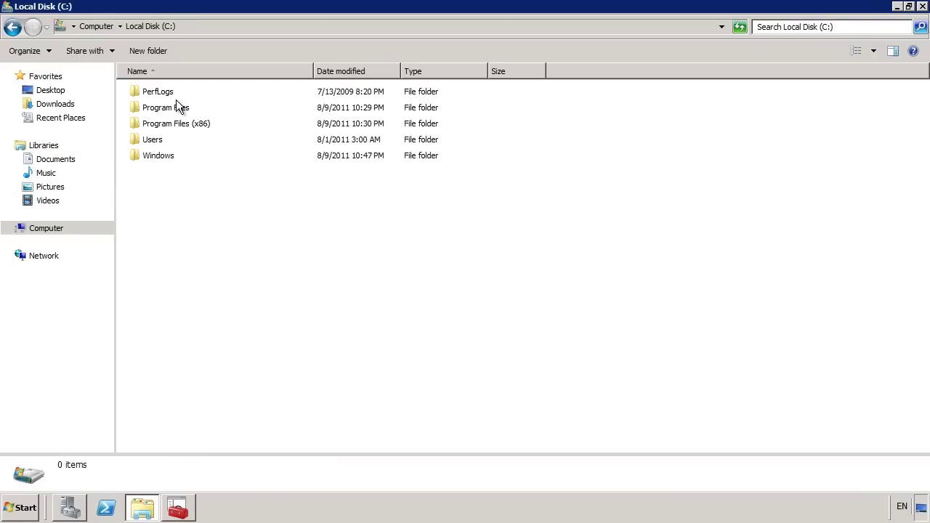
double_click(149, 155)
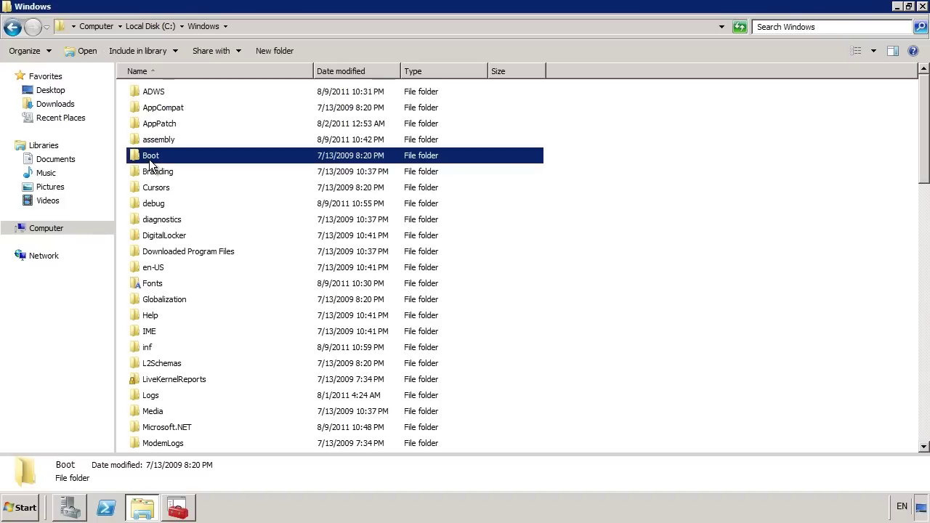
key("n")
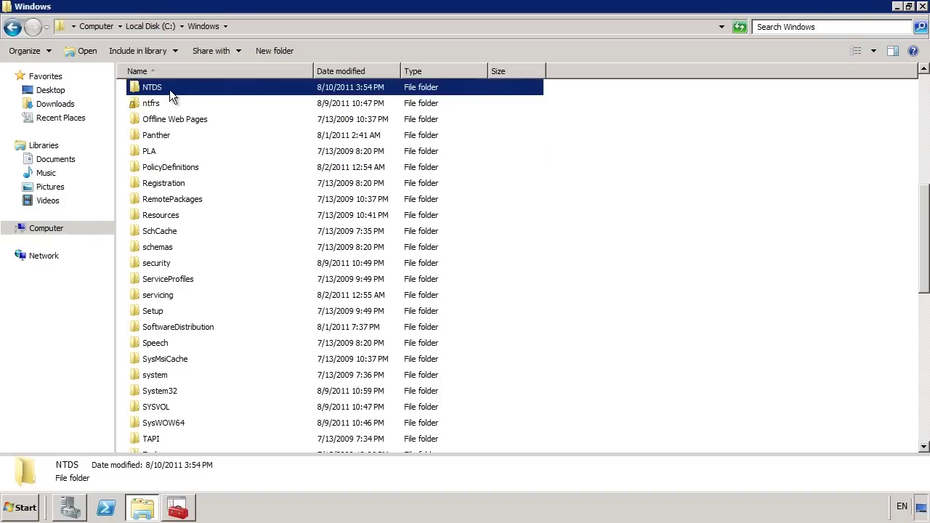
double_click(149, 90)
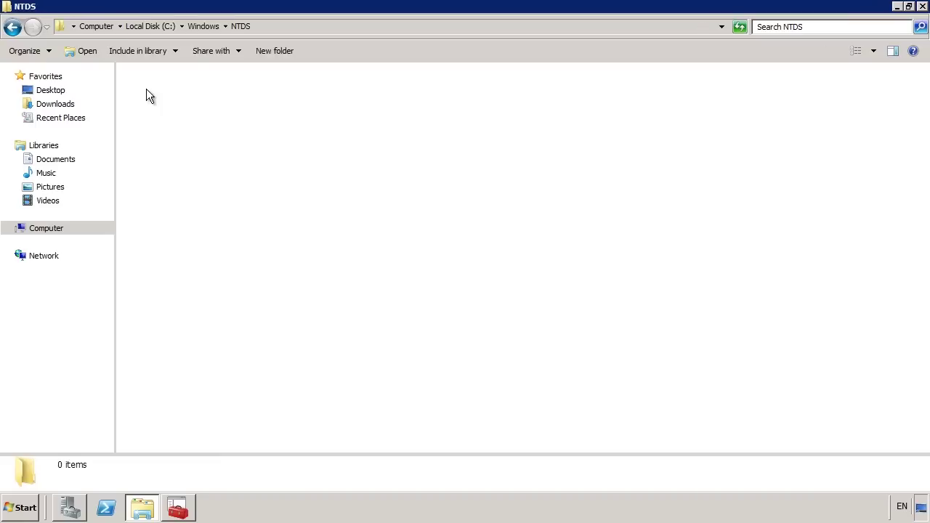
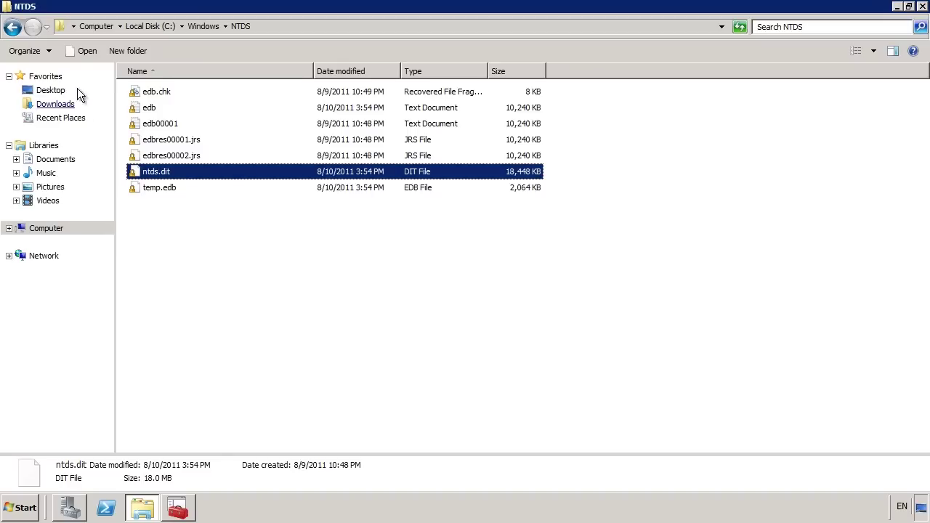
Step: Go back to C:\Windows and open SYSVOL, then its domain folder with Policies and scripts
left_click(12, 28)
scroll(220, 183, "down", 12)
left_click(204, 263)
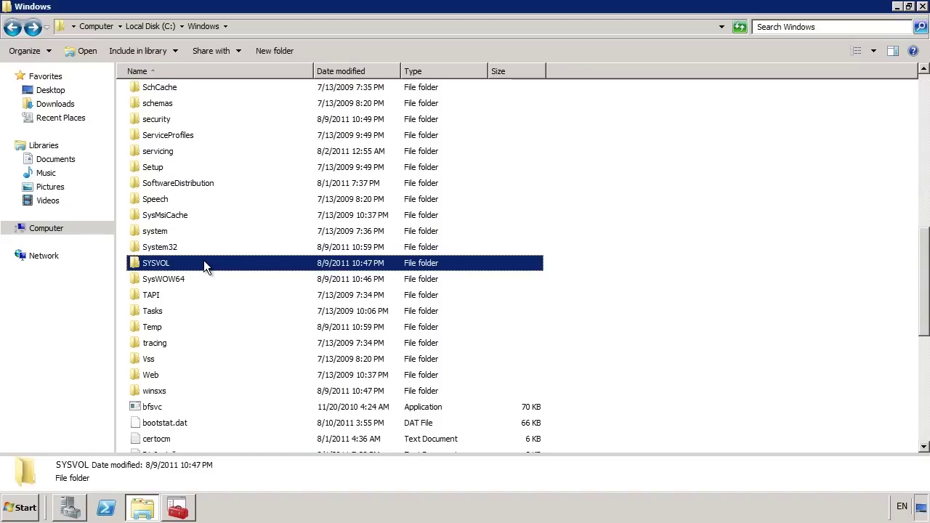
double_click(204, 265)
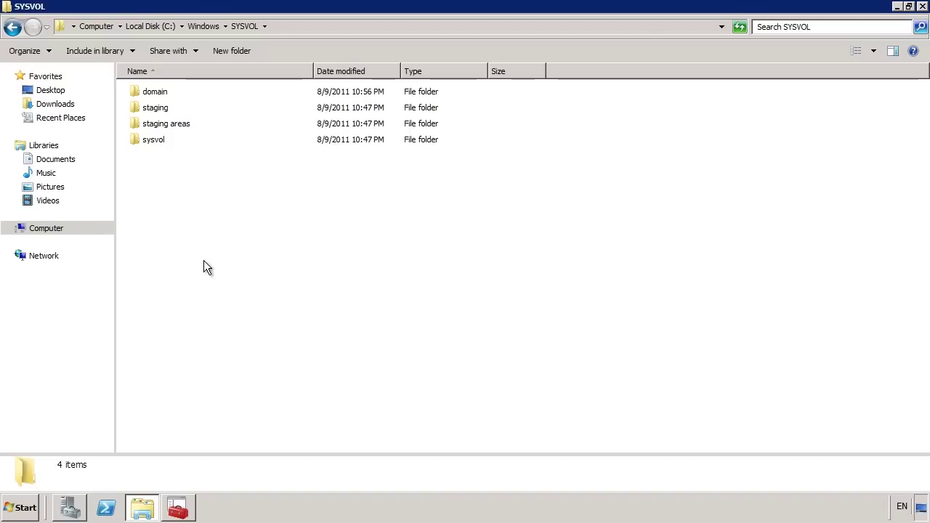
double_click(153, 91)
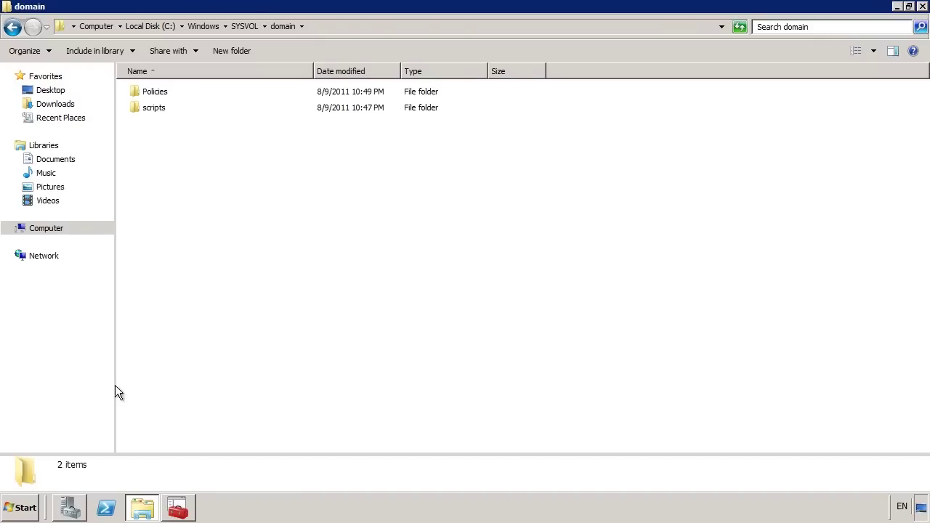
left_click(70, 508)
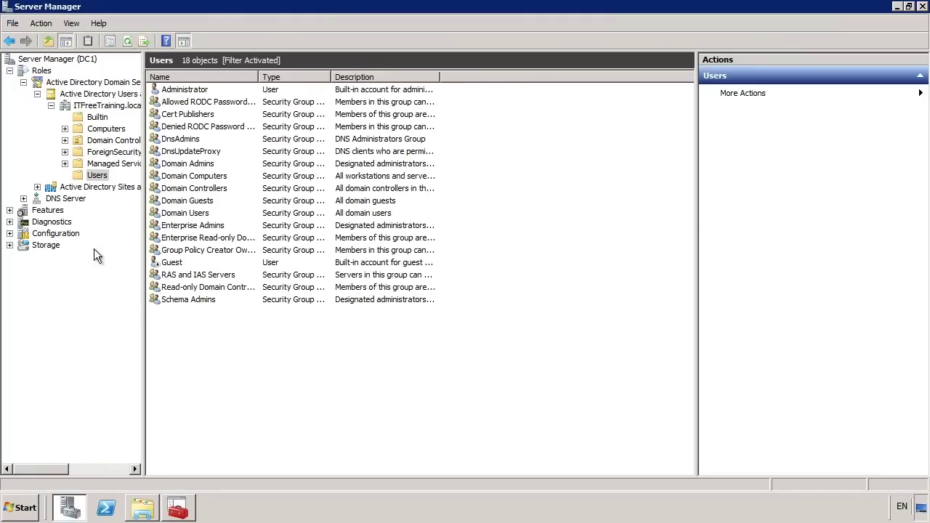
Step: Review the Active Directory Domain Services role summary: 26 events, 9 services running, 1 stopped
left_click(72, 84)
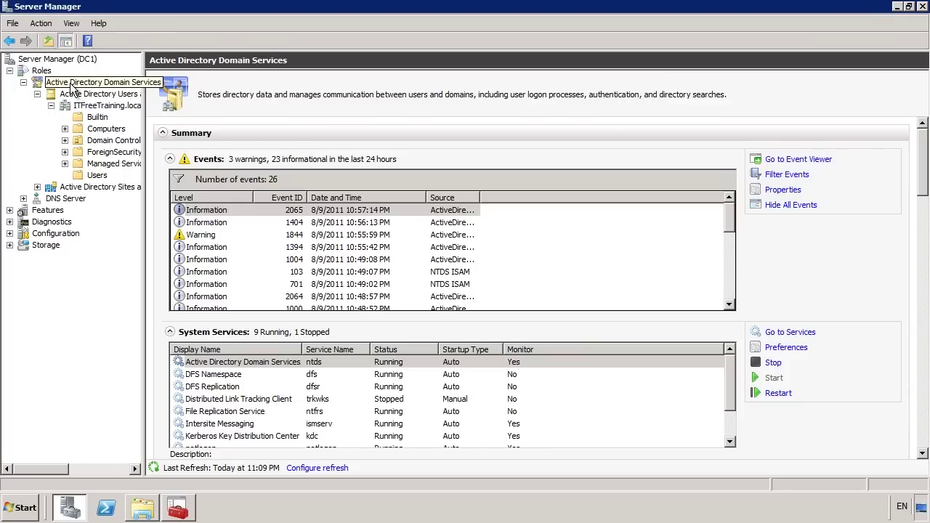
left_click(192, 363)
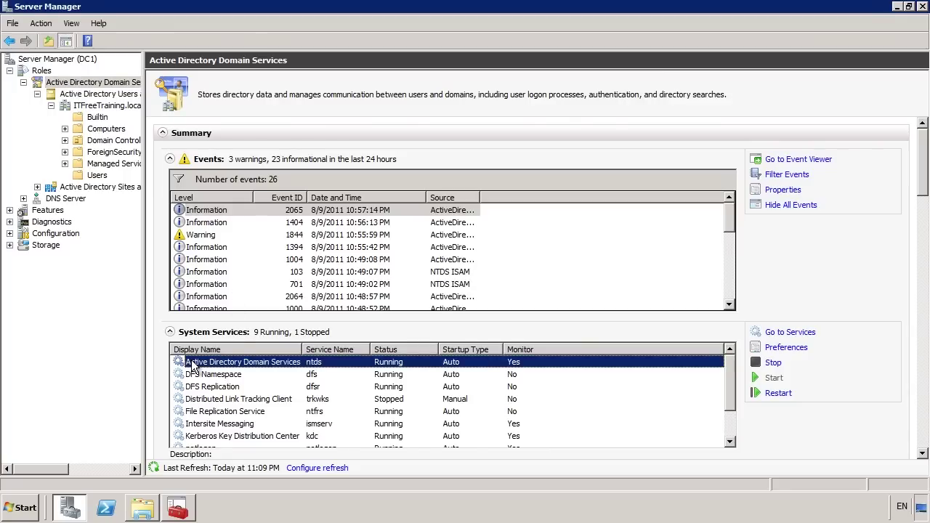